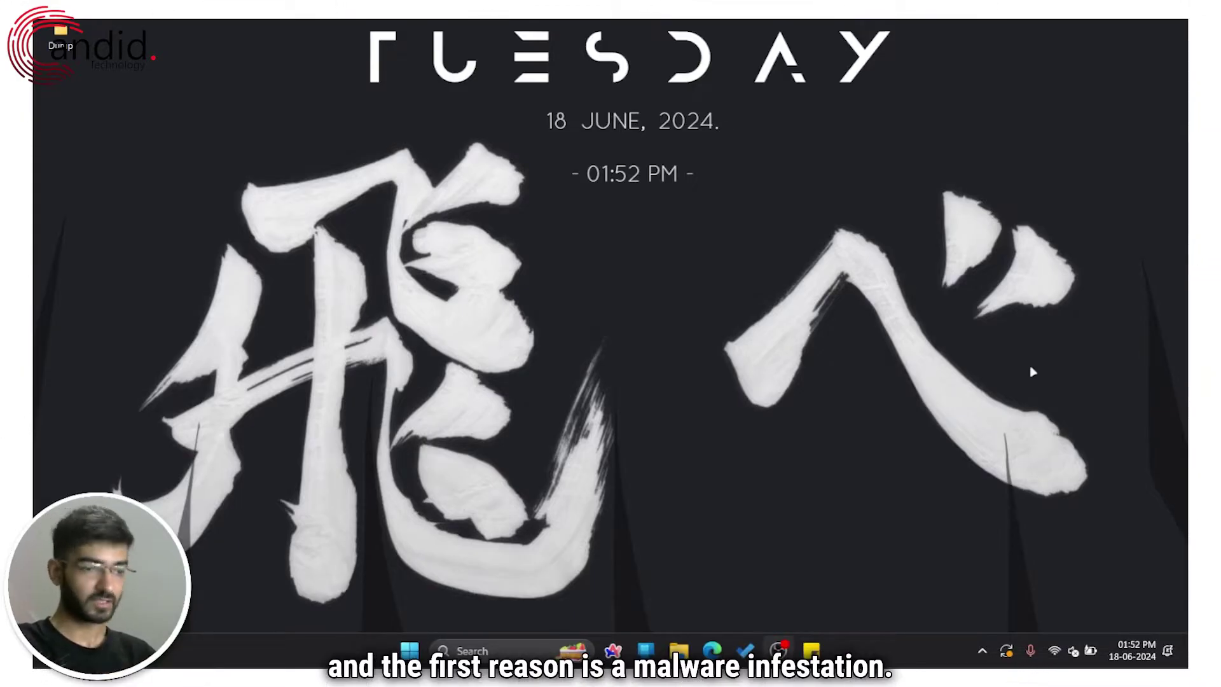
Refresh the desktop from its right-click menu
{"action": "left_click_drag", "start_coordinate": [372, 352], "coordinate": [501, 395]}
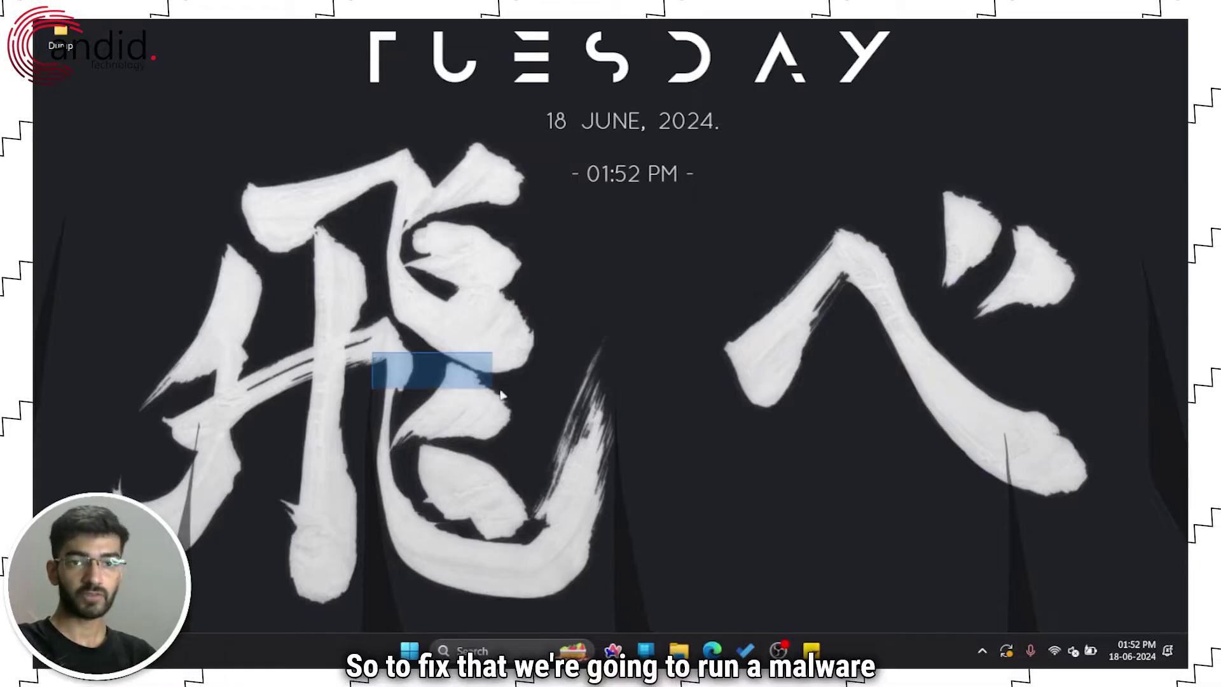
{"action": "right_click", "coordinate": [502, 389]}
{"action": "left_click", "coordinate": [469, 202]}
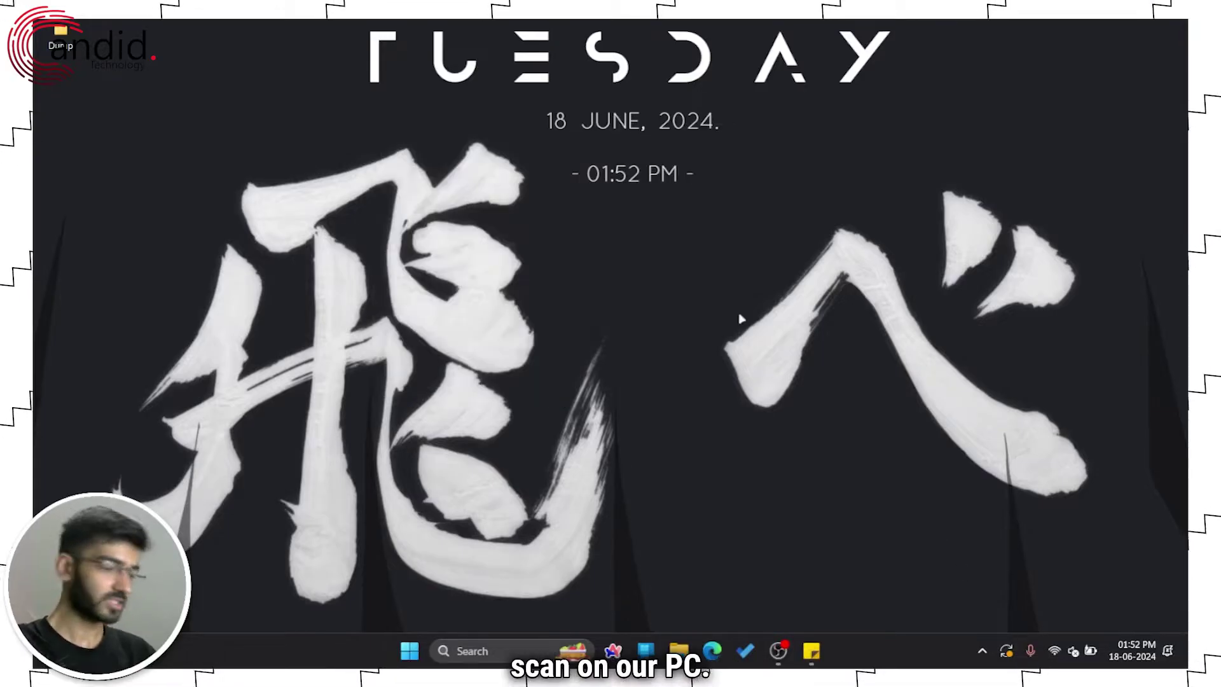
Start a Quick scan on Windows Security's Virus & threat protection page
{"action": "key", "text": "super"}
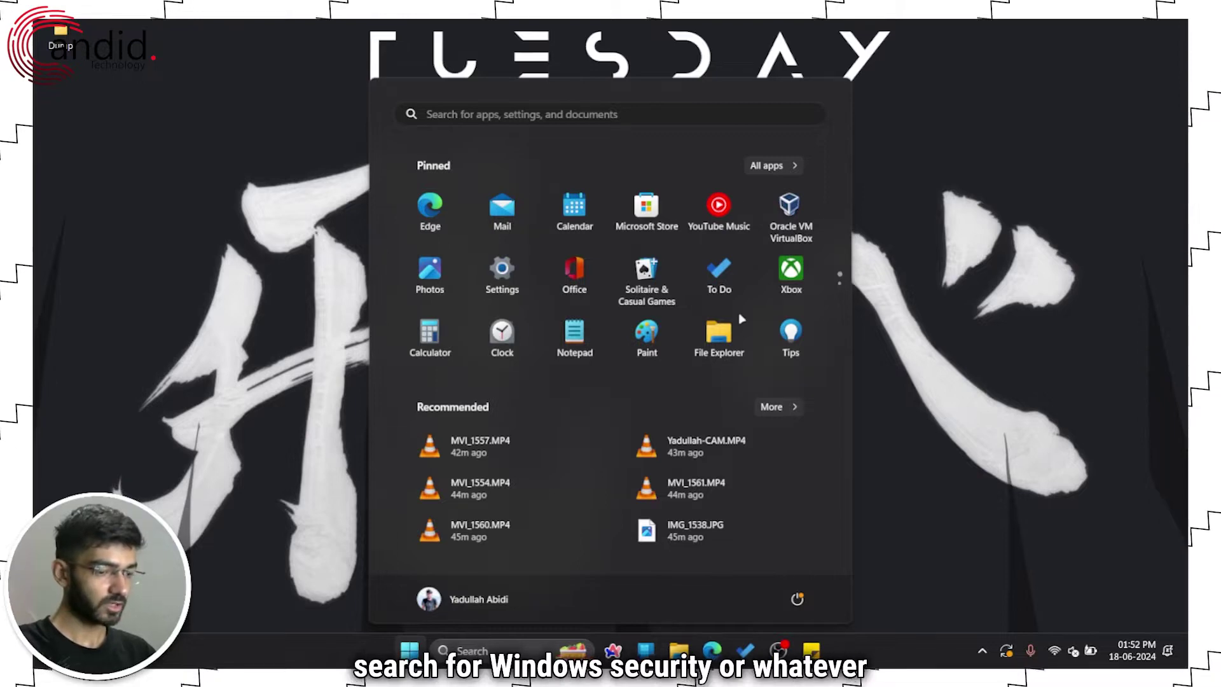
{"action": "type", "text": "windows"}
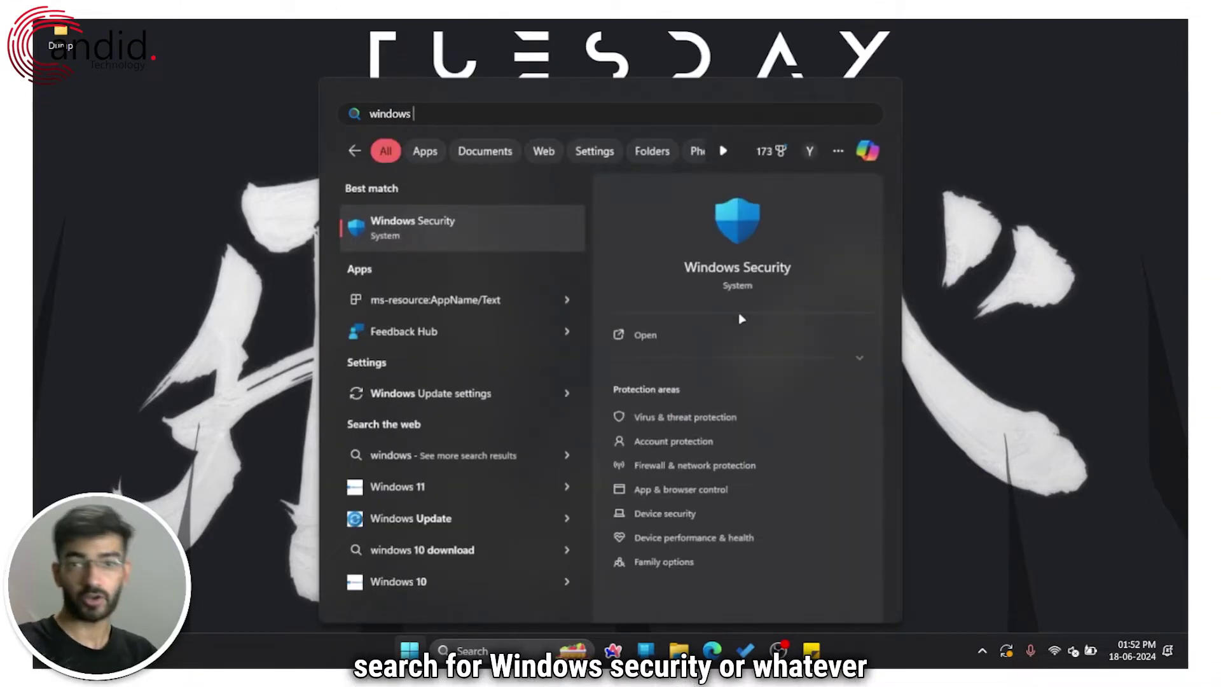
{"action": "left_click", "coordinate": [497, 234]}
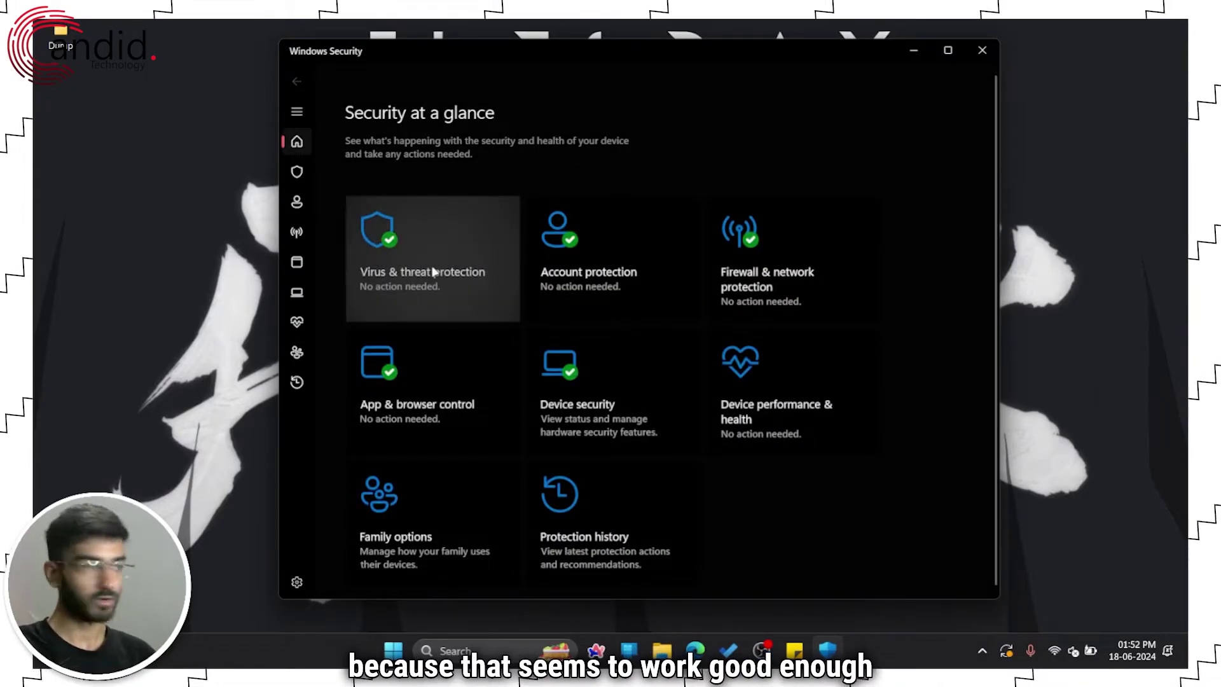
{"action": "left_click", "coordinate": [468, 239]}
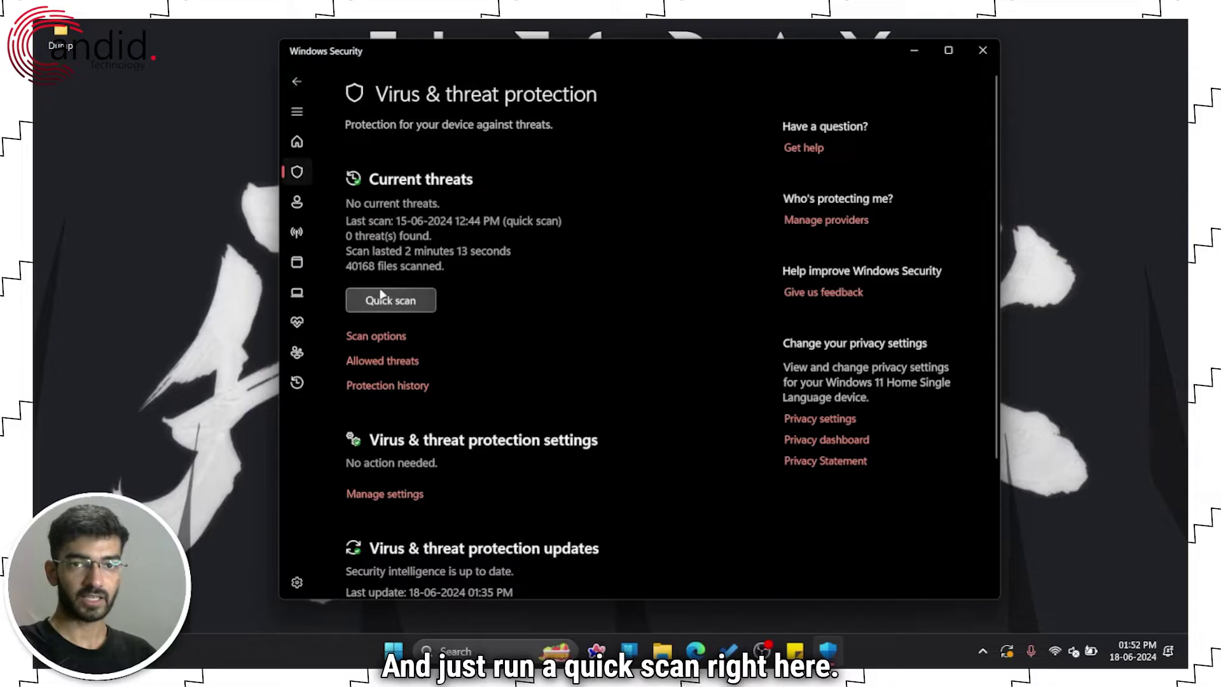
{"action": "left_click", "coordinate": [391, 298]}
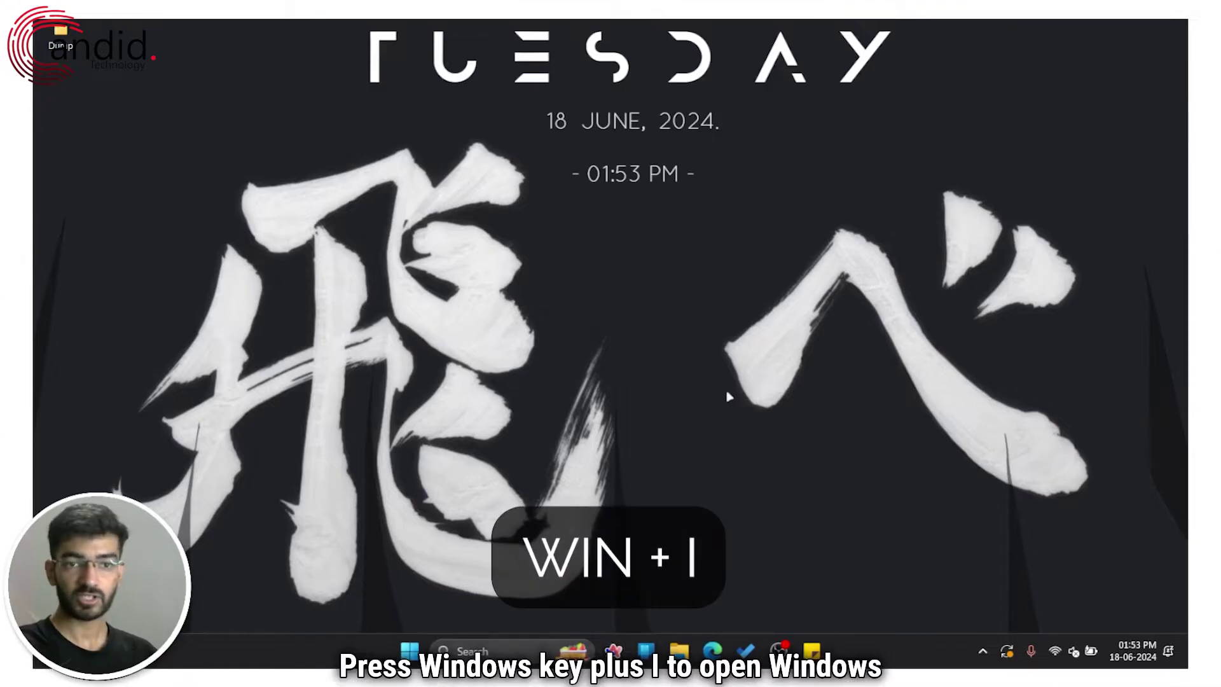
Reach the Date & time page in maximised Windows Settings through a 'time' search
{"action": "key", "text": "super+i"}
{"action": "left_click", "coordinate": [911, 35]}
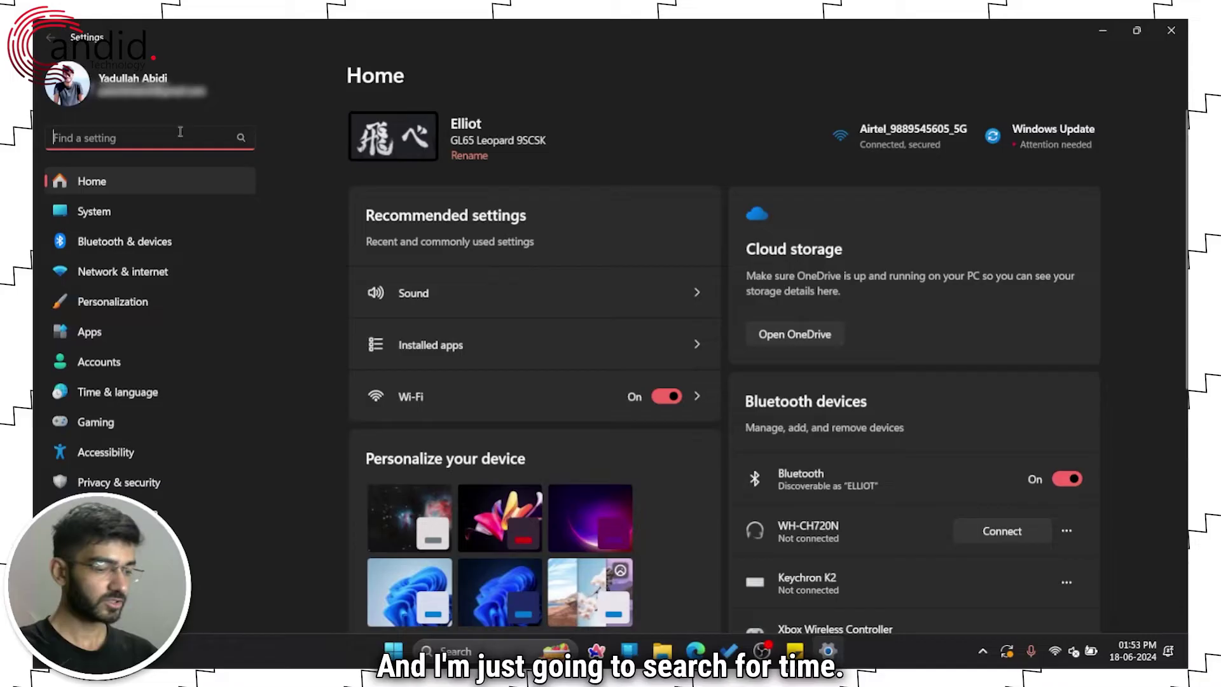
{"action": "type", "text": "time"}
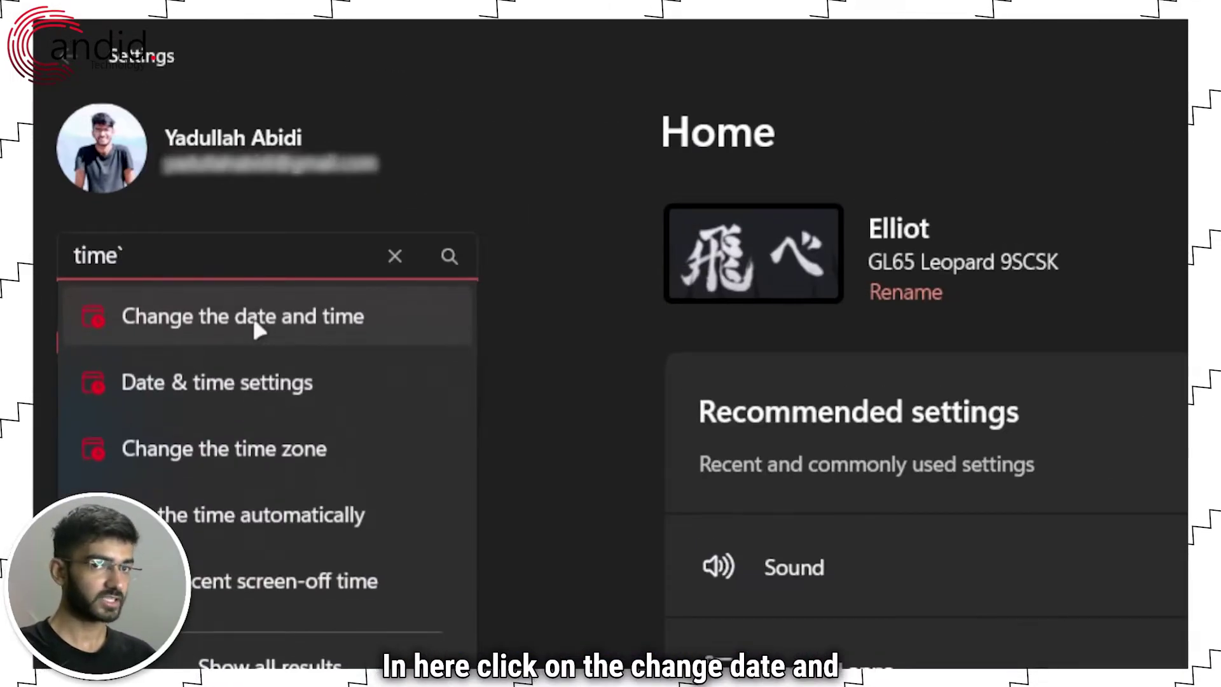
{"action": "left_click", "coordinate": [252, 315]}
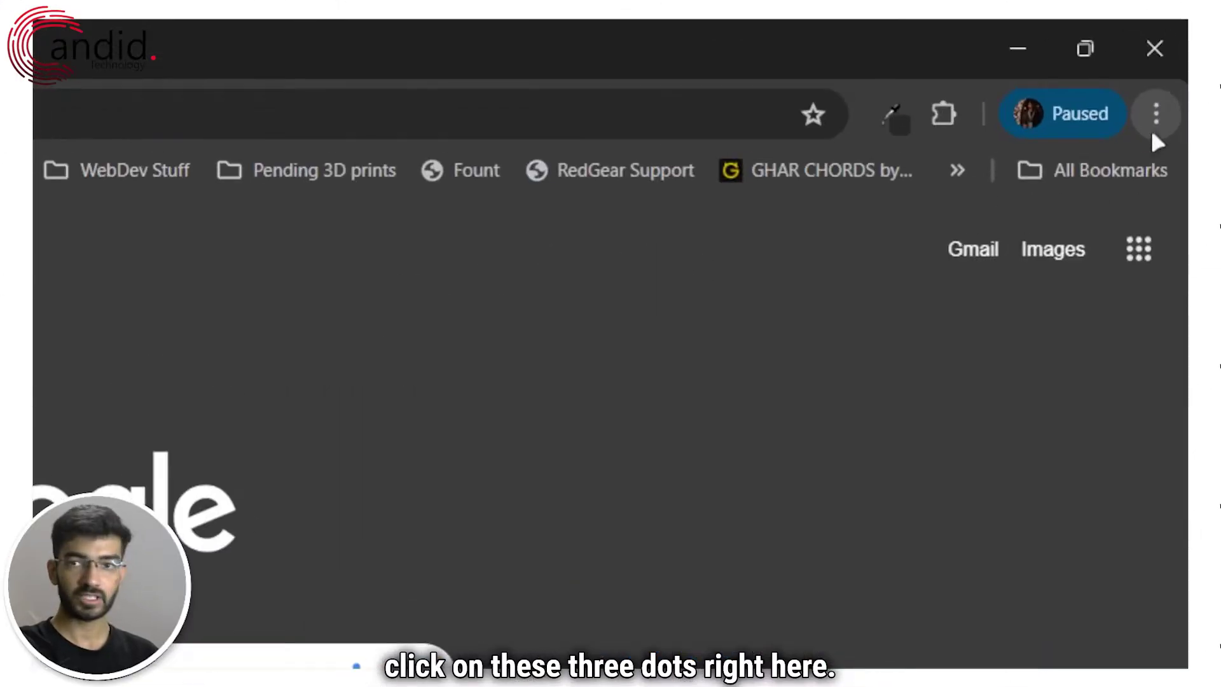
Open Chrome's Delete browsing data dialog with time range All time and browsing history ticked
{"action": "left_click", "coordinate": [1156, 113]}
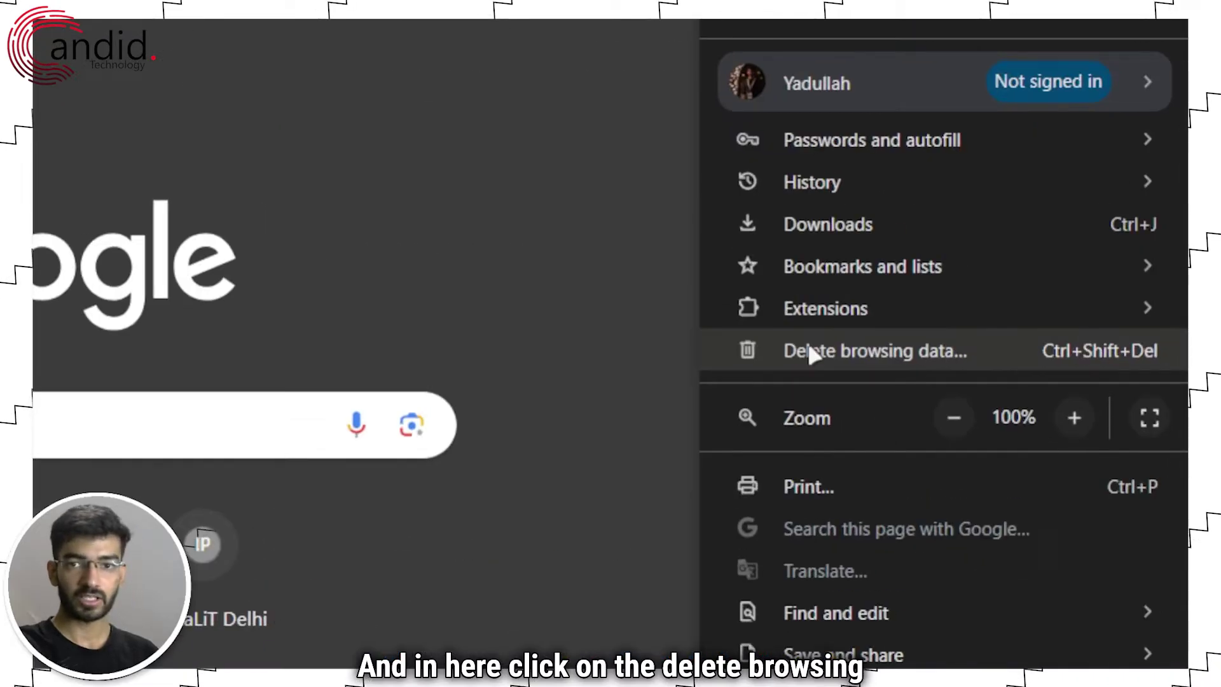
{"action": "left_click", "coordinate": [979, 350]}
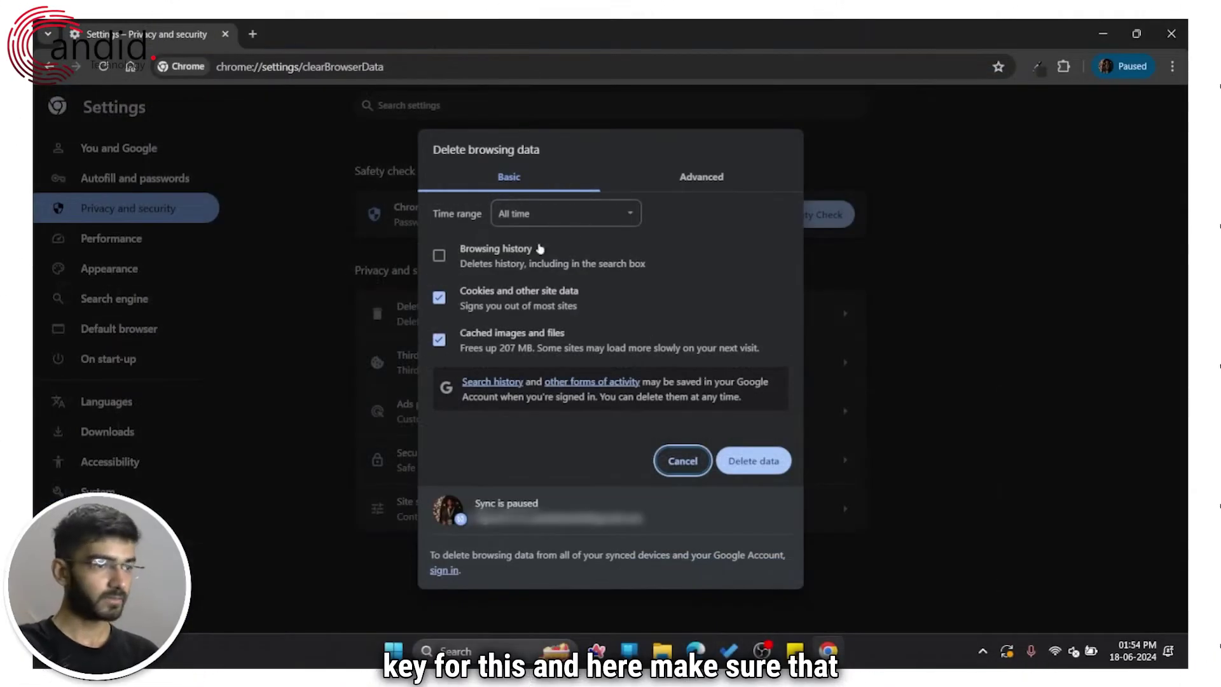
{"action": "left_click", "coordinate": [541, 216]}
{"action": "left_click", "coordinate": [541, 225]}
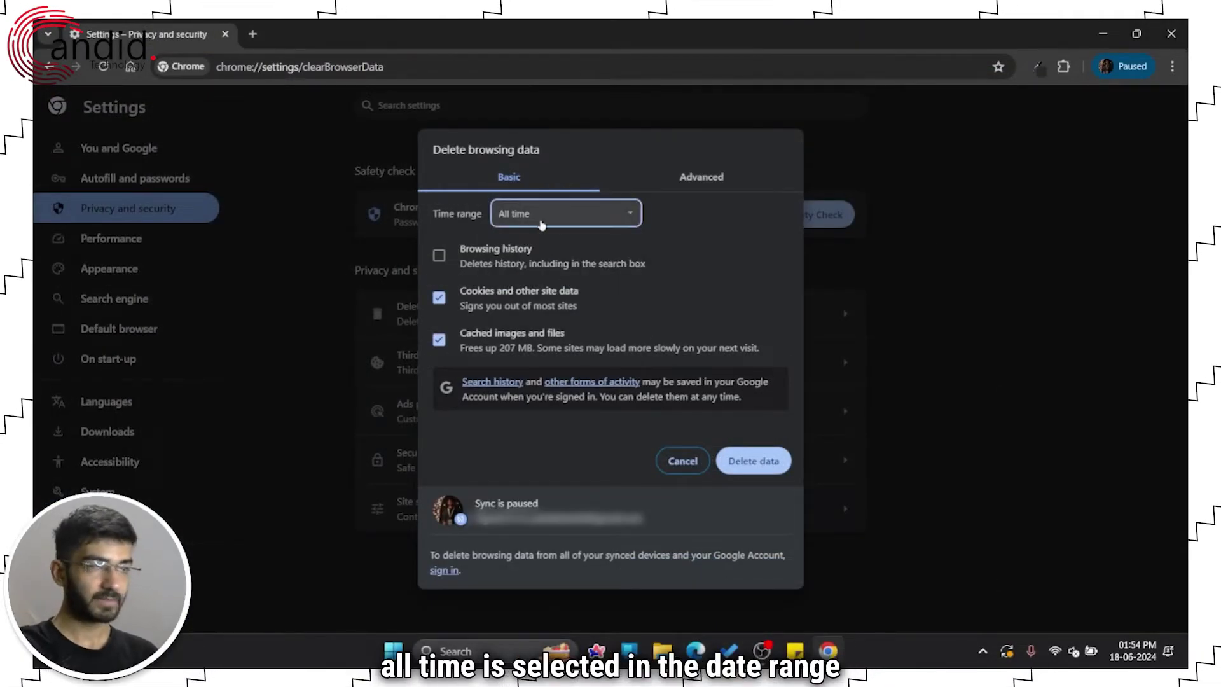
{"action": "left_click", "coordinate": [439, 256]}
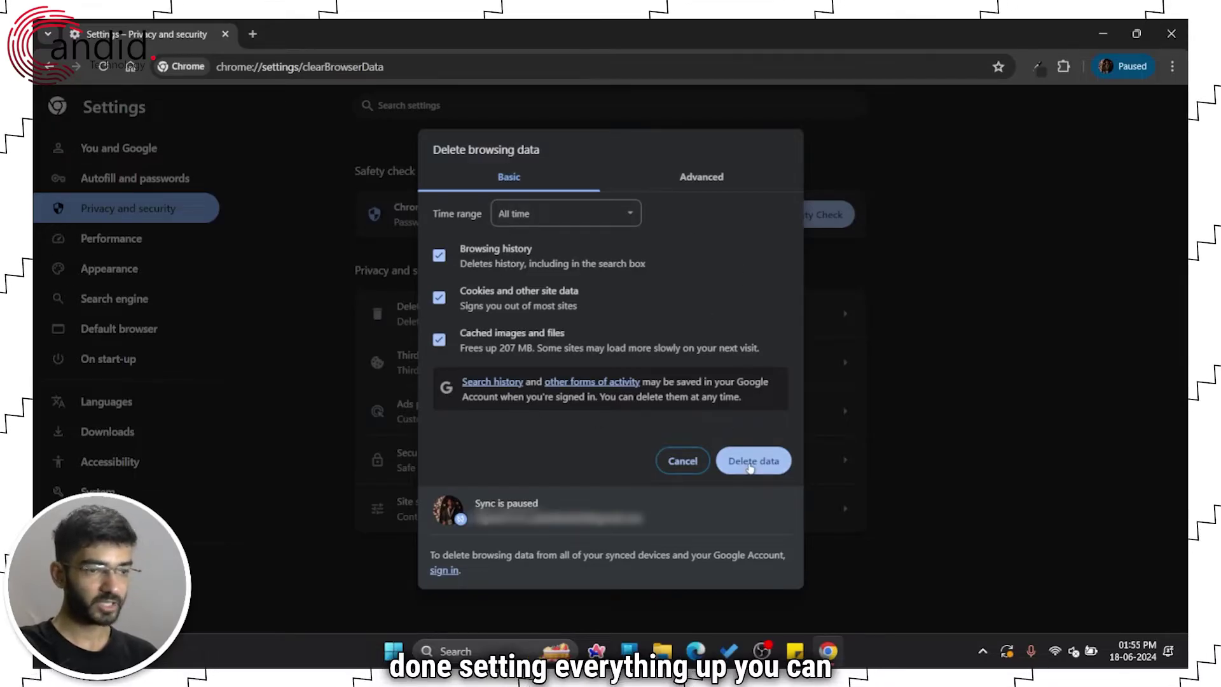
On the Advanced tab, include browsing history, download history, and cookies and other site data
{"action": "left_click", "coordinate": [710, 194]}
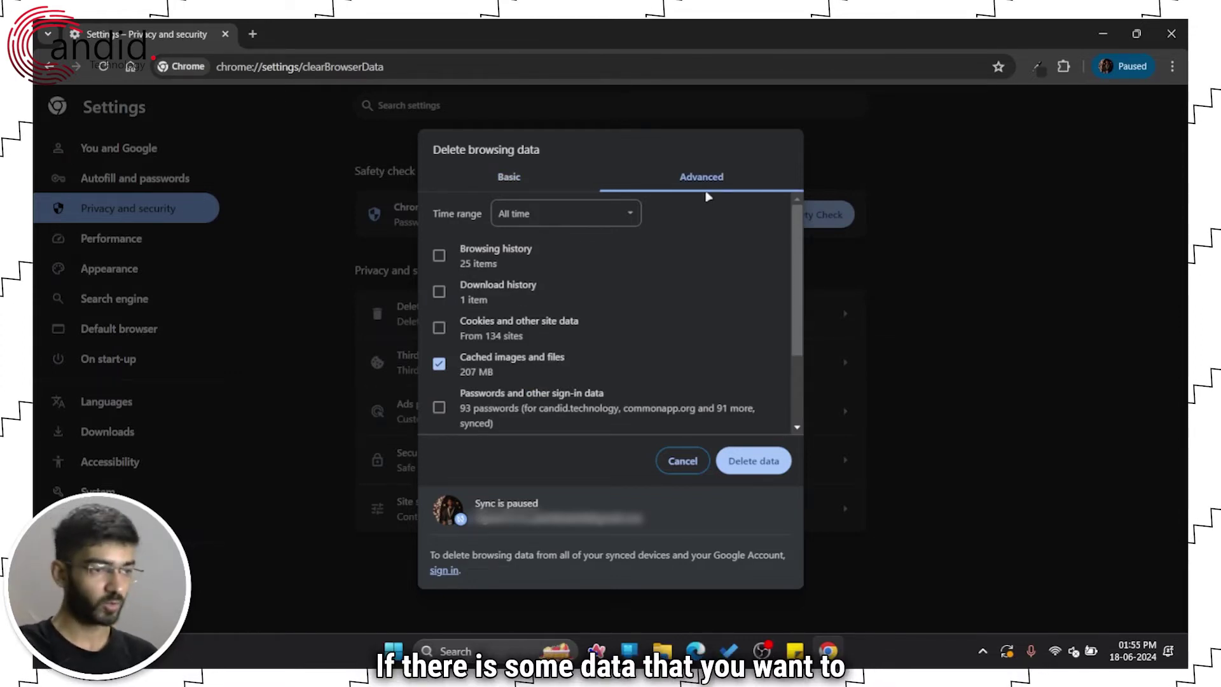
{"action": "left_click", "coordinate": [516, 259]}
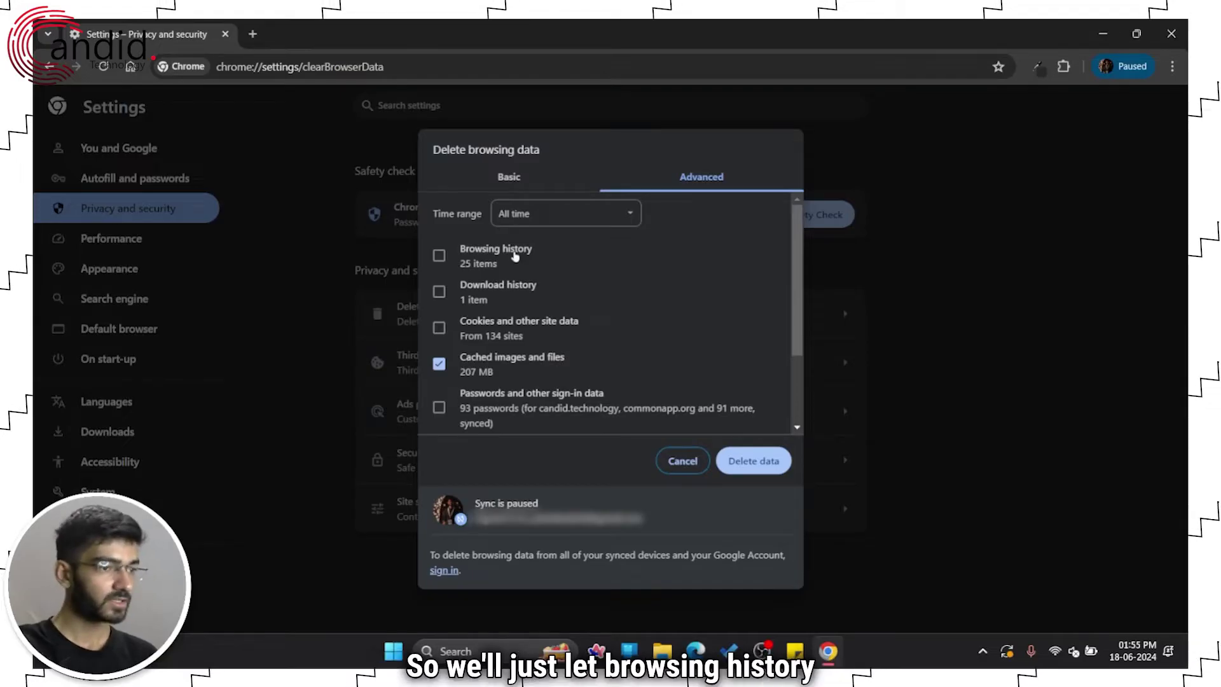
{"action": "left_click", "coordinate": [497, 290]}
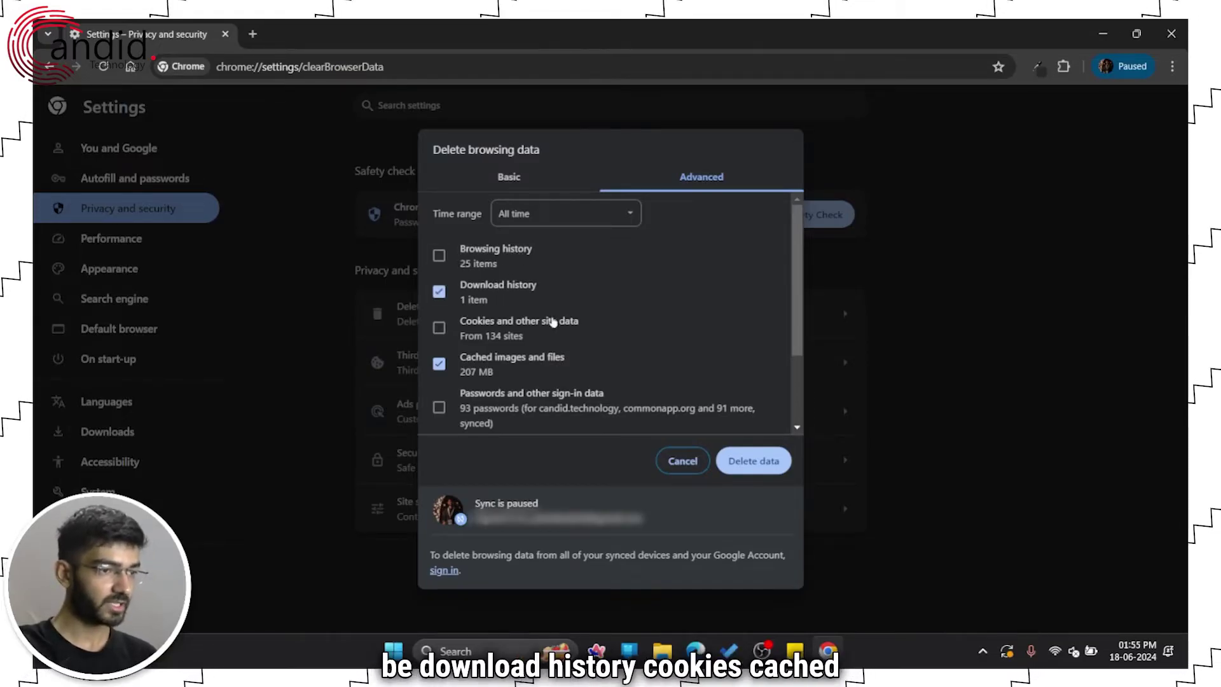
{"action": "left_click", "coordinate": [504, 336]}
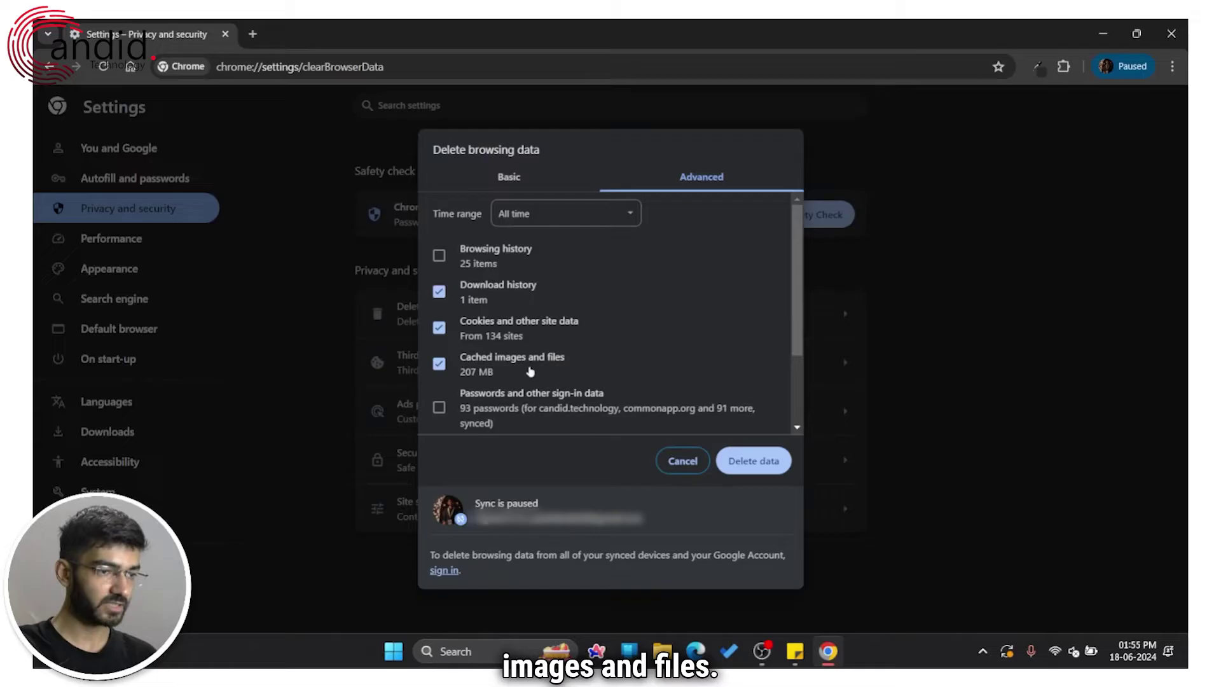
Also tick auto-fill form data, site settings and hosted app data, leaving passwords unticked
{"action": "scroll", "coordinate": [517, 289], "scroll_direction": "down", "scroll_amount": 2}
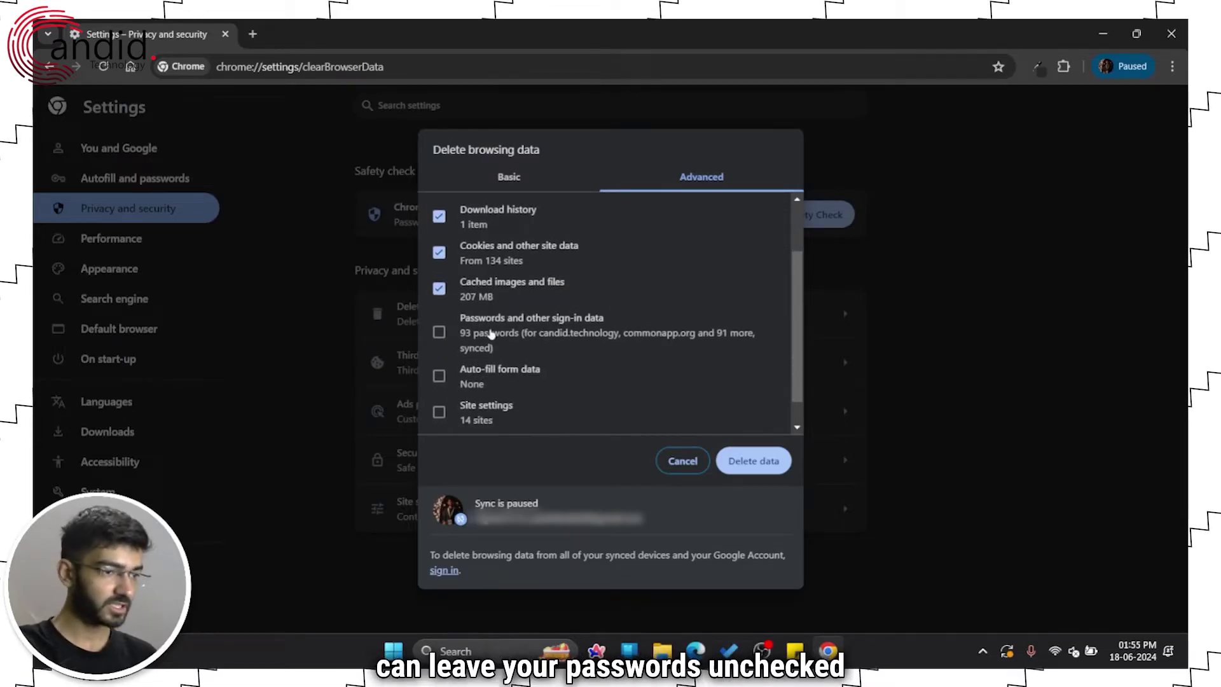
{"action": "scroll", "coordinate": [493, 332], "scroll_direction": "down", "scroll_amount": 1}
{"action": "left_click", "coordinate": [554, 343]}
{"action": "left_click", "coordinate": [475, 381]}
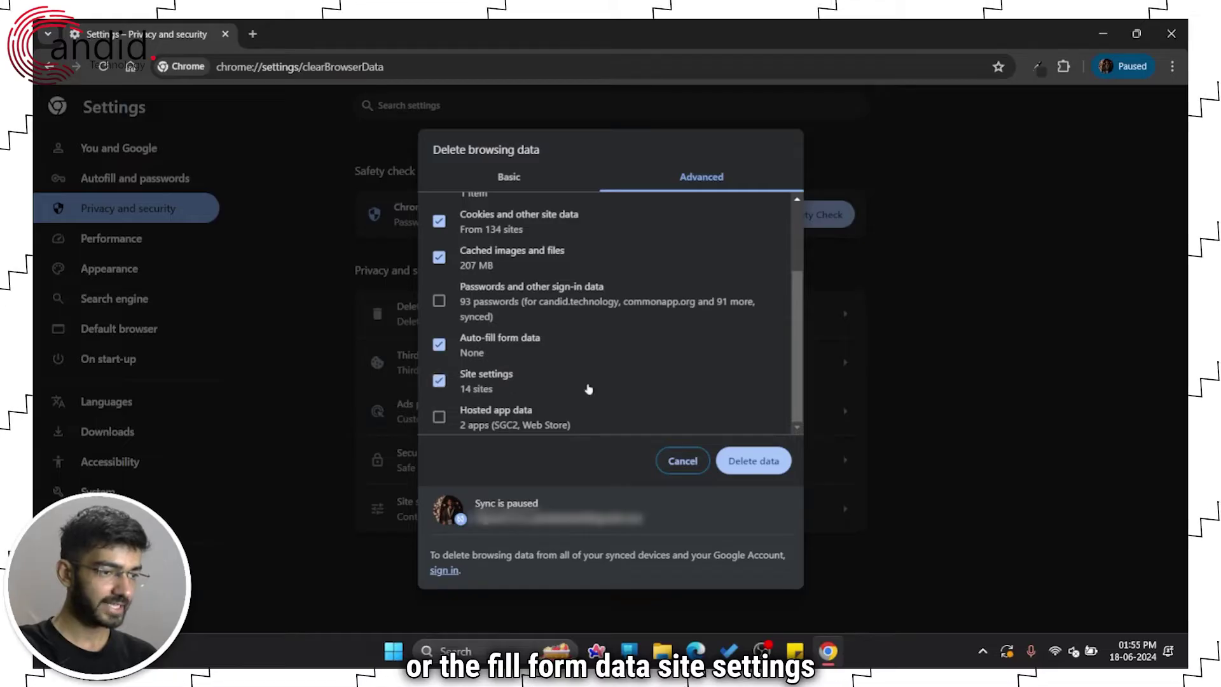
{"action": "left_click", "coordinate": [504, 417]}
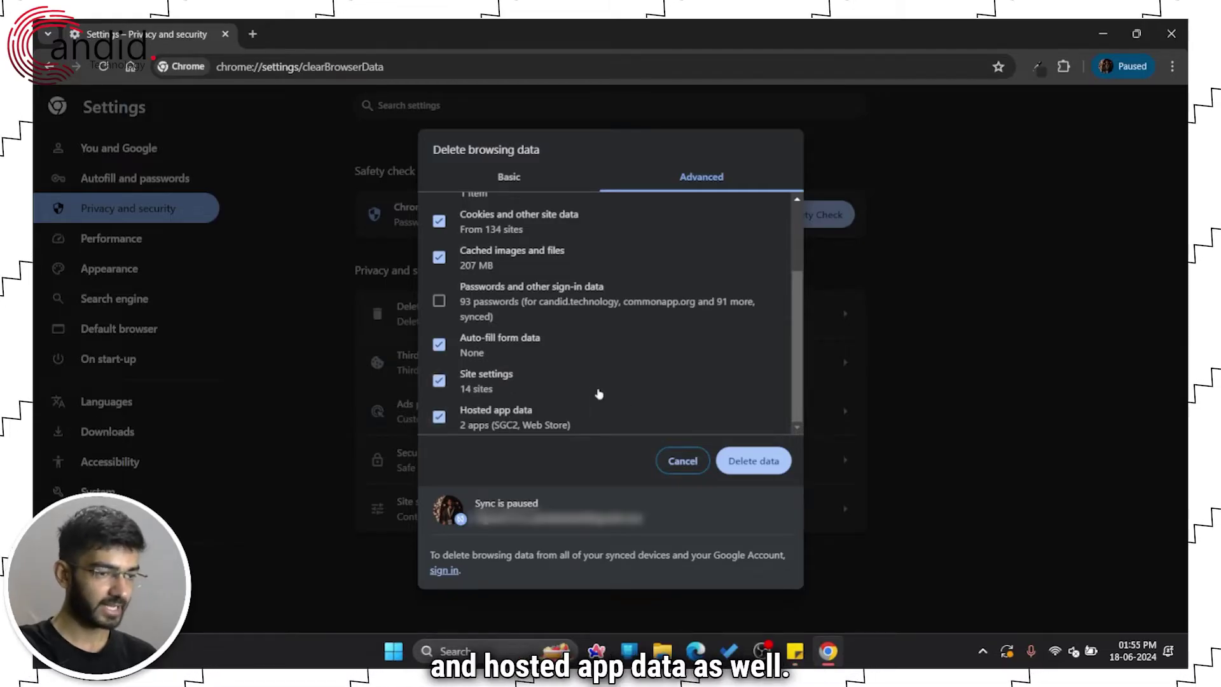
{"action": "scroll", "coordinate": [595, 382], "scroll_direction": "up", "scroll_amount": 2}
{"action": "scroll", "coordinate": [594, 383], "scroll_direction": "down", "scroll_amount": 2}
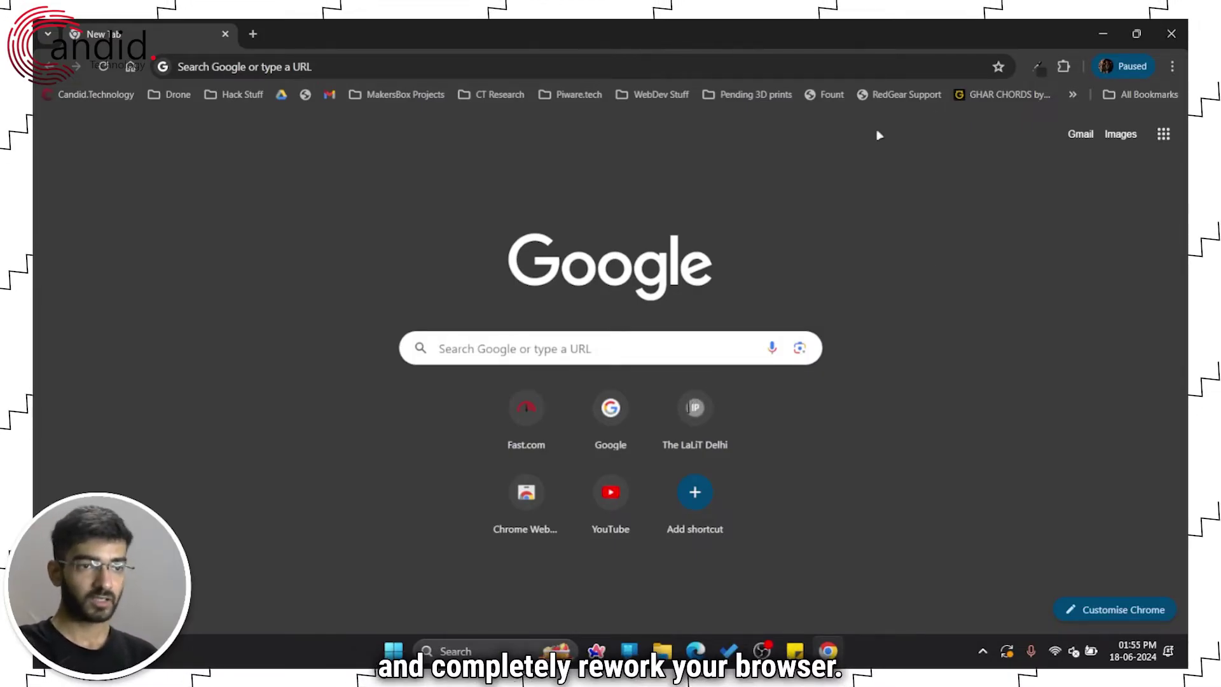
Bring up Chrome's main menu from the top-right three-dot button
{"action": "left_click", "coordinate": [1169, 72]}
{"action": "left_click", "coordinate": [1169, 72]}
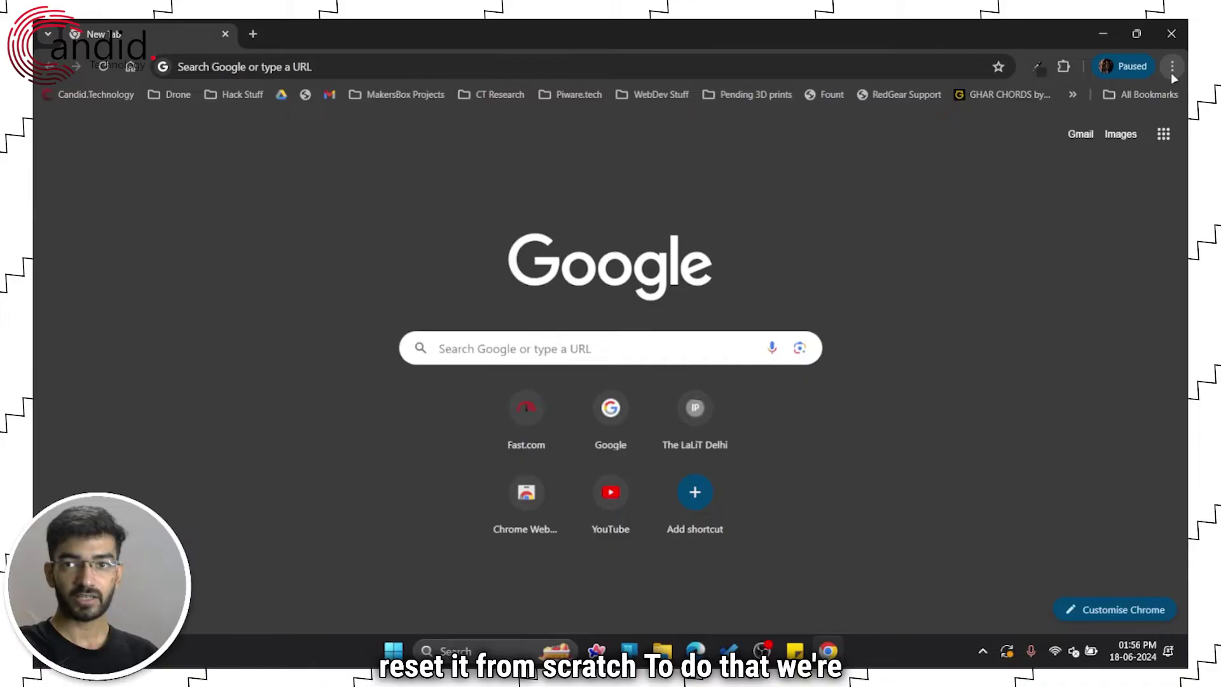
{"action": "left_click", "coordinate": [1169, 71]}
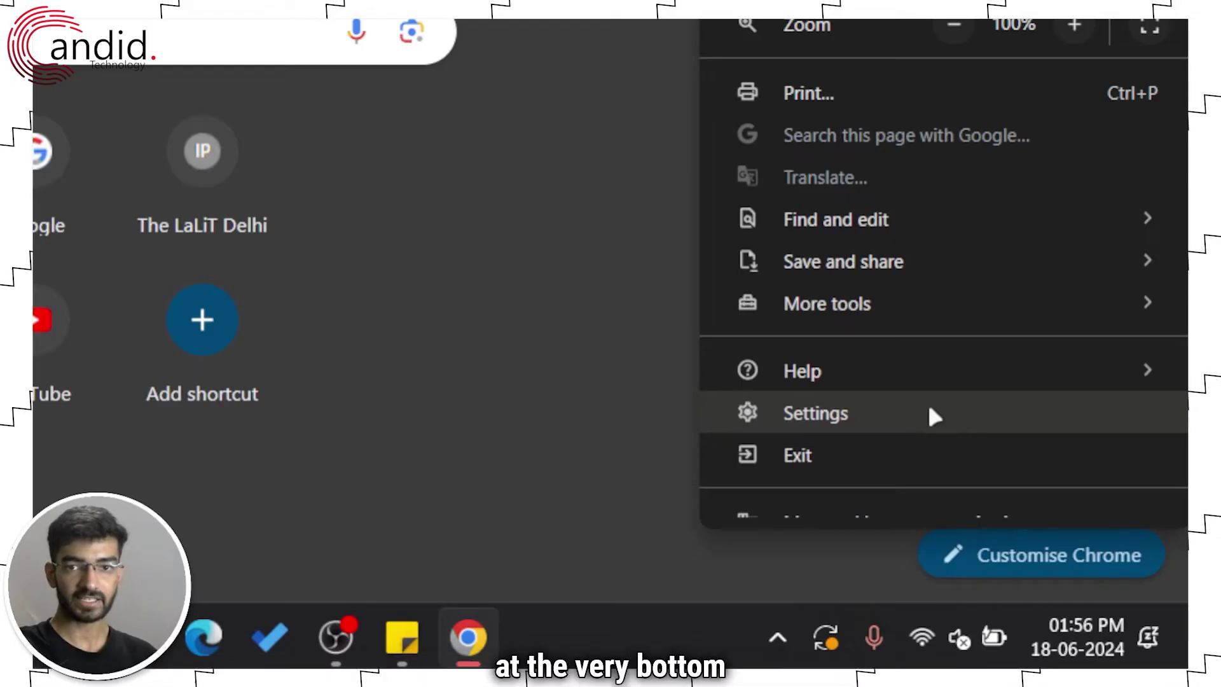
Search Chrome settings for 'reset' and start restoring settings to their original defaults
{"action": "left_click", "coordinate": [930, 412]}
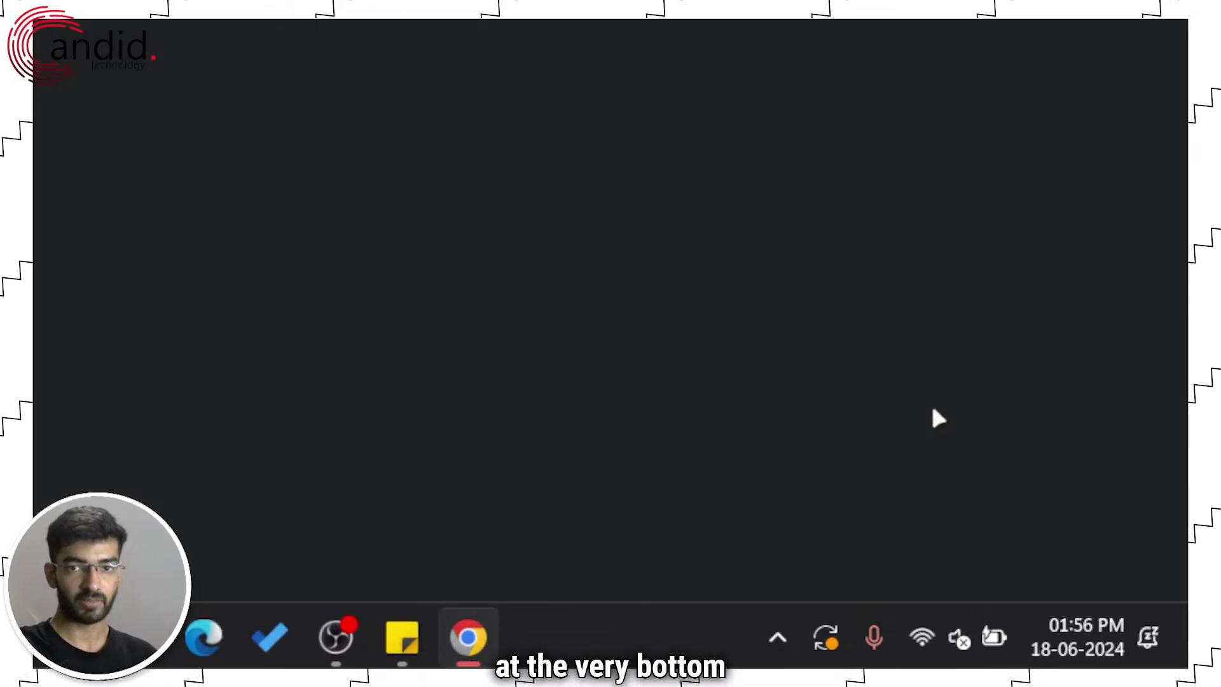
{"action": "type", "text": "`"}
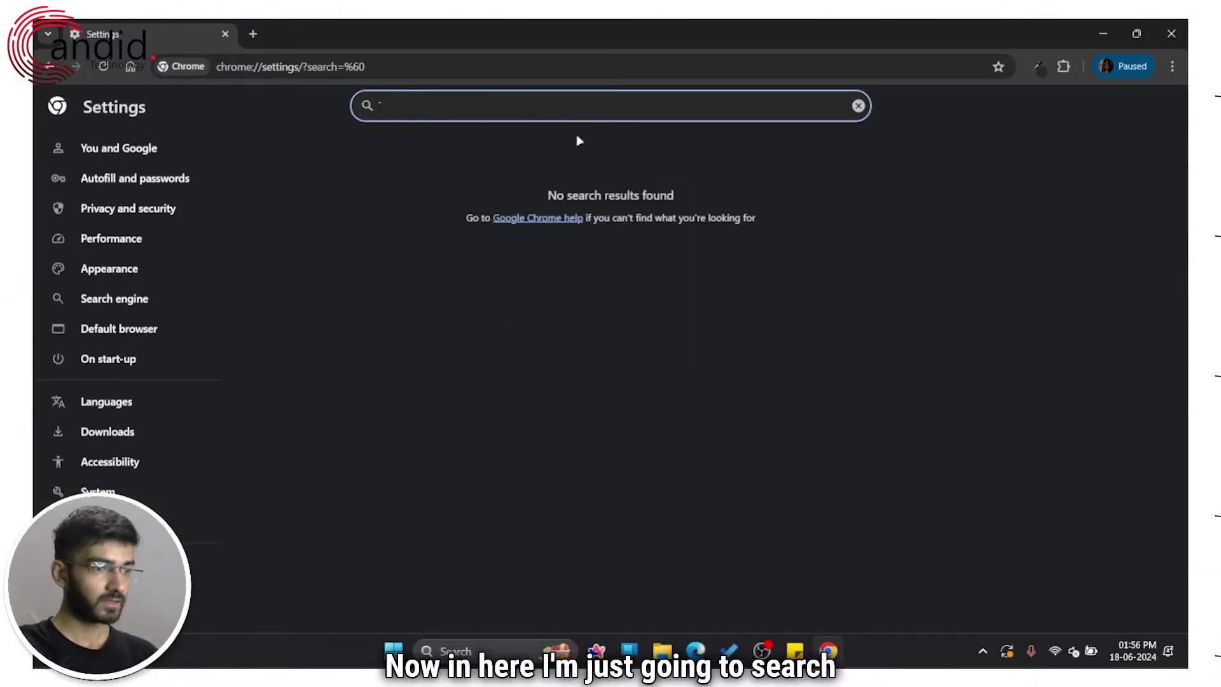
{"action": "key", "text": "BackSpace"}
{"action": "type", "text": "reset"}
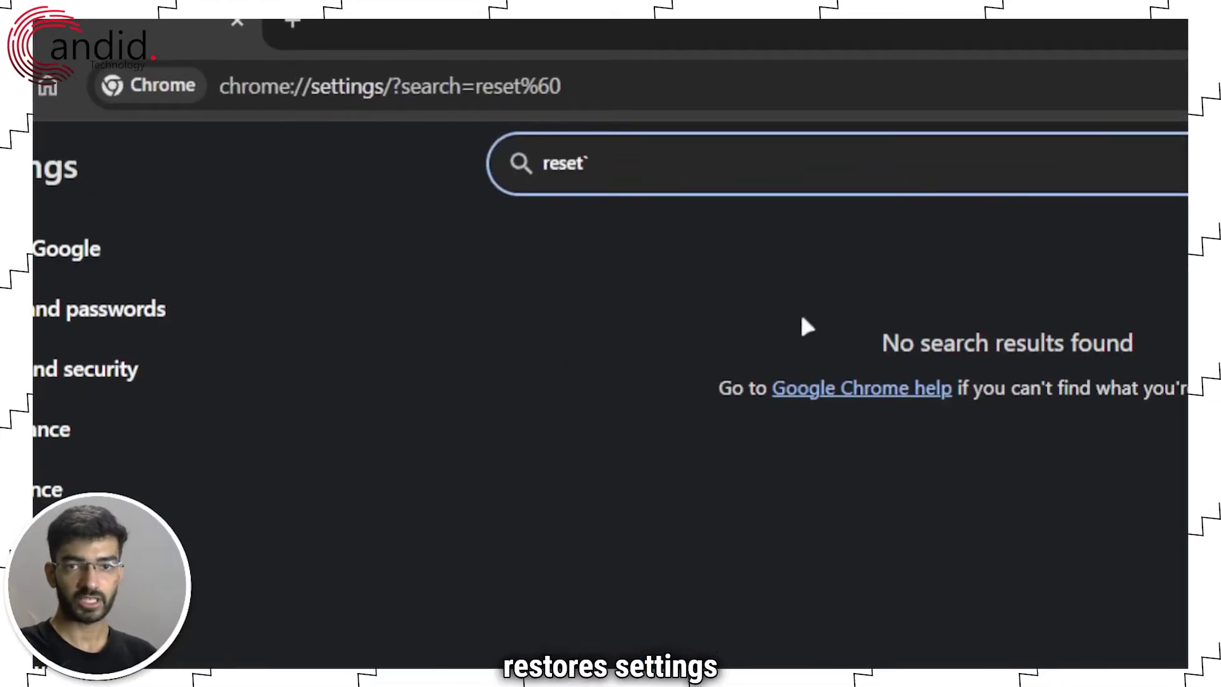
{"action": "key", "text": "BackSpace"}
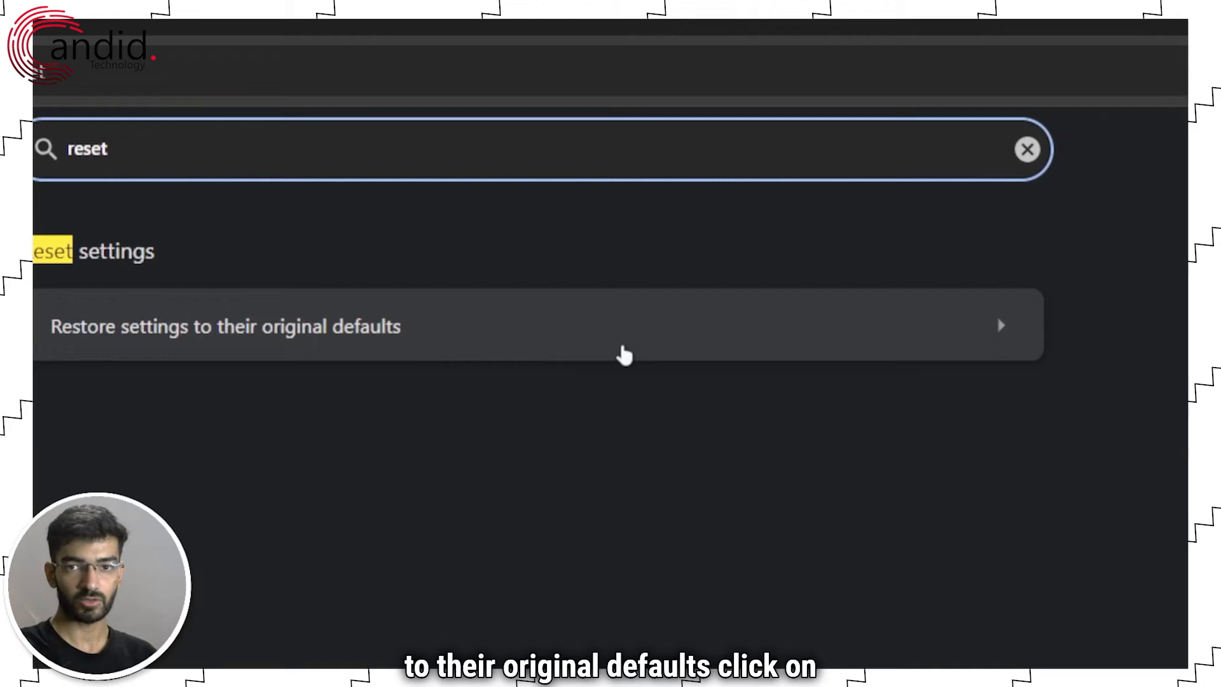
{"action": "left_click", "coordinate": [621, 347]}
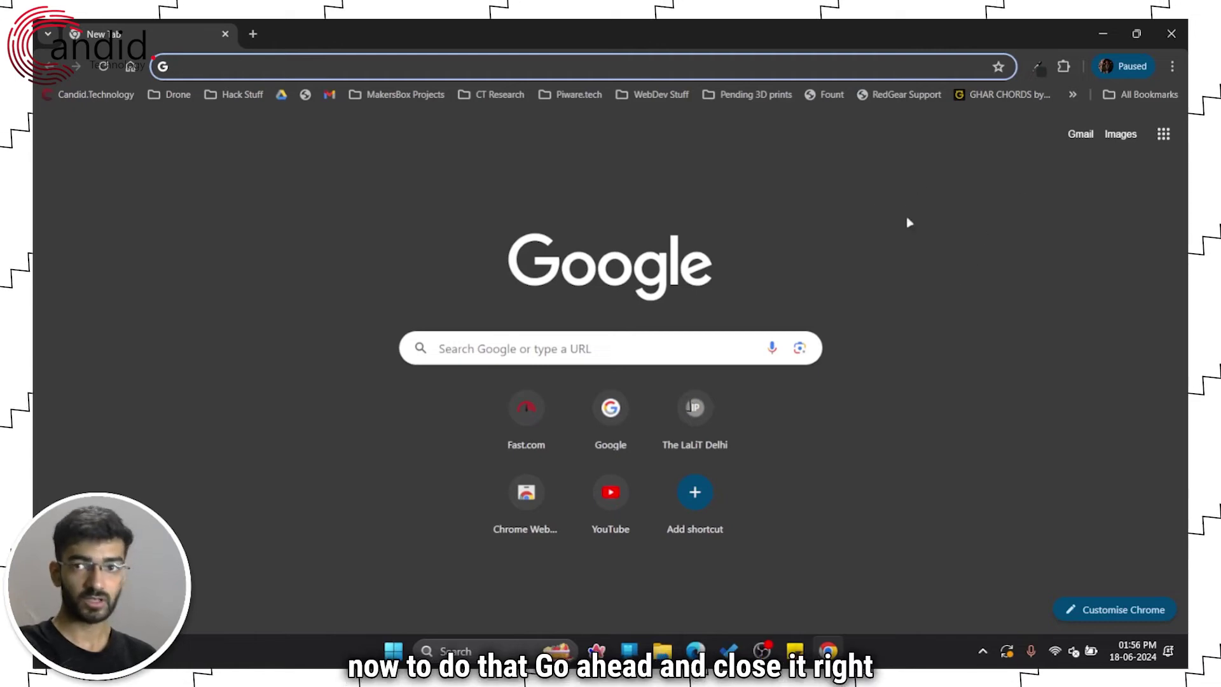
Close Chrome and open Installed apps from the Start button's right-click menu
{"action": "left_click", "coordinate": [1171, 33]}
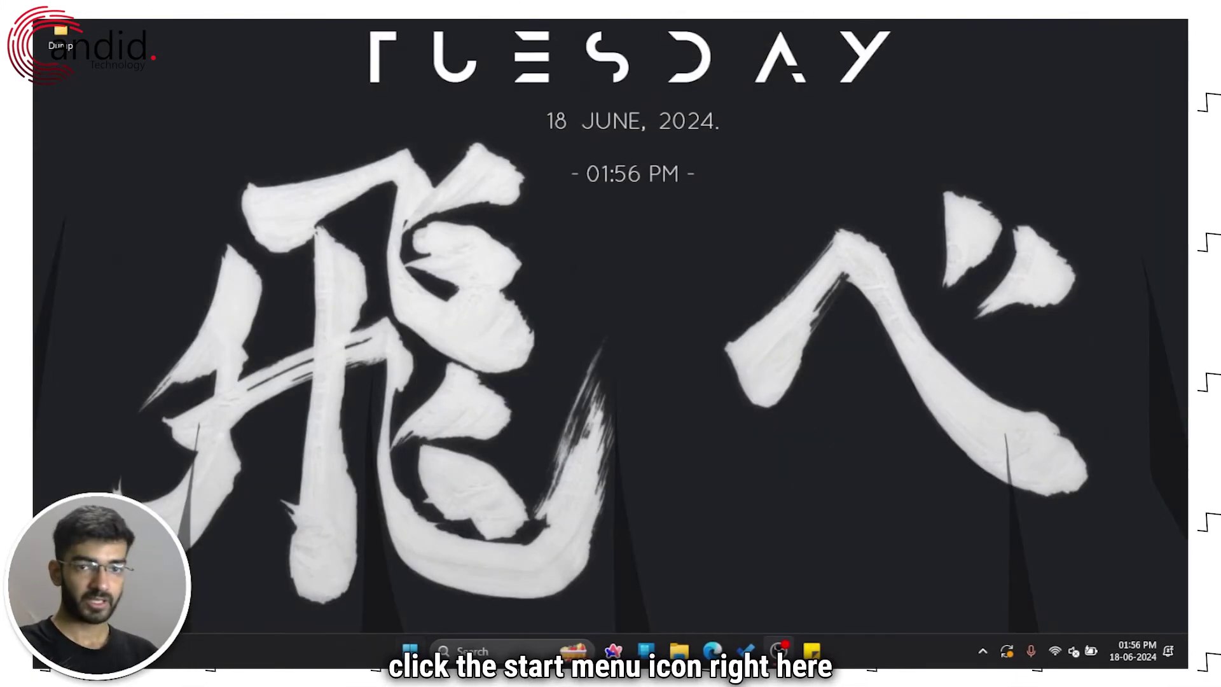
{"action": "right_click", "coordinate": [409, 649]}
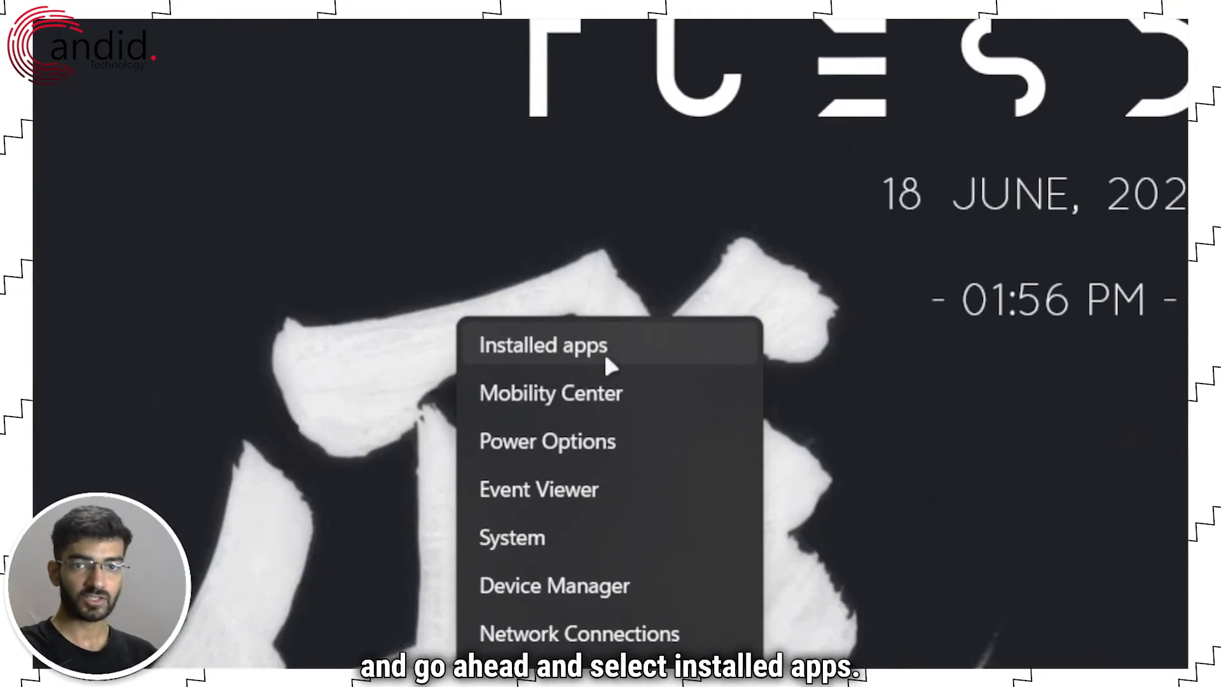
{"action": "left_click", "coordinate": [605, 358]}
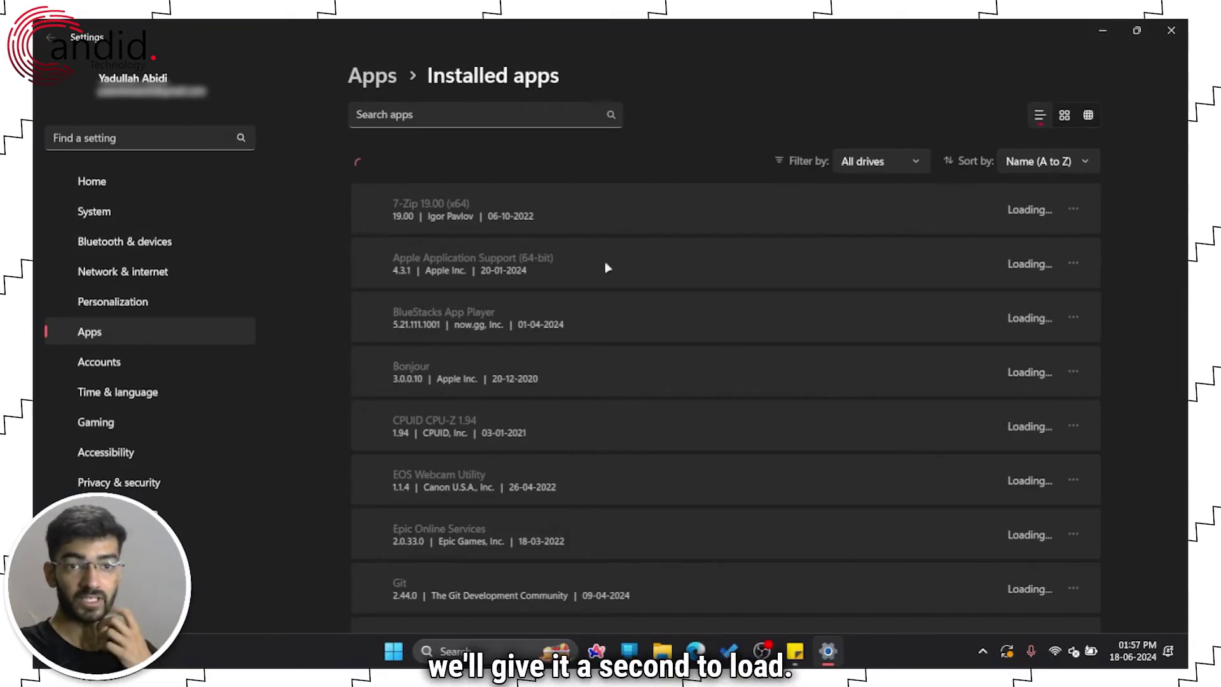
Filter the installed apps list by 'chrome'
{"action": "left_click", "coordinate": [482, 113]}
{"action": "type", "text": "ch"}
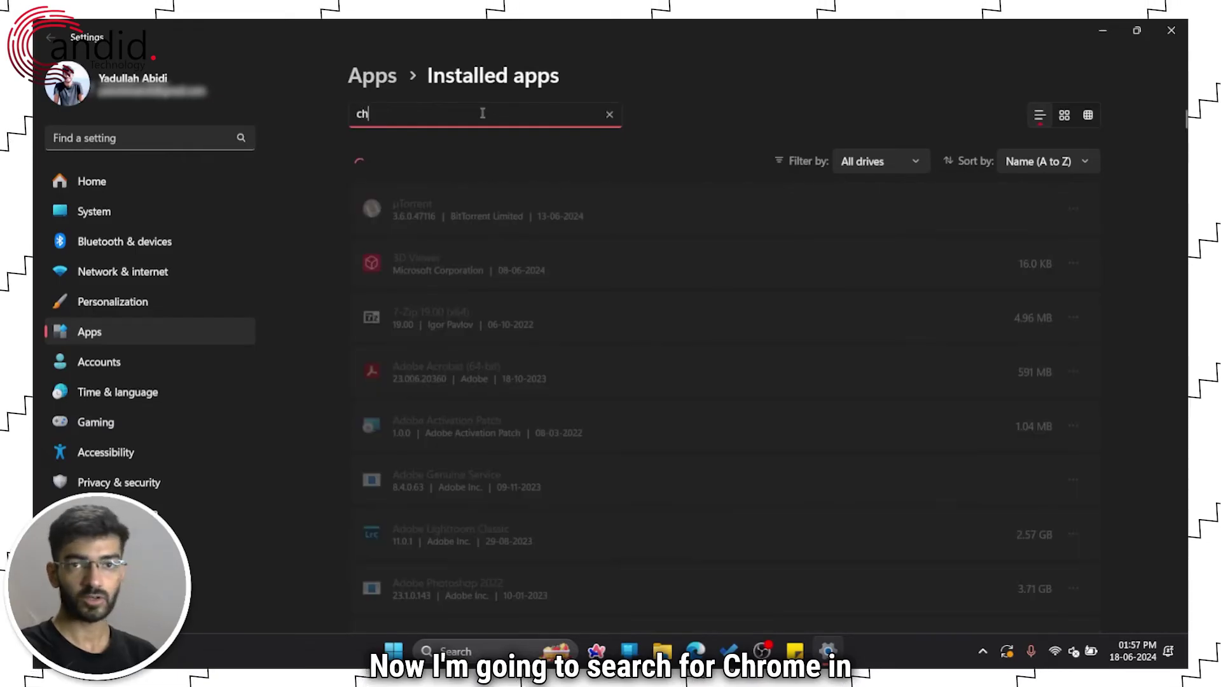
{"action": "type", "text": "rrome"}
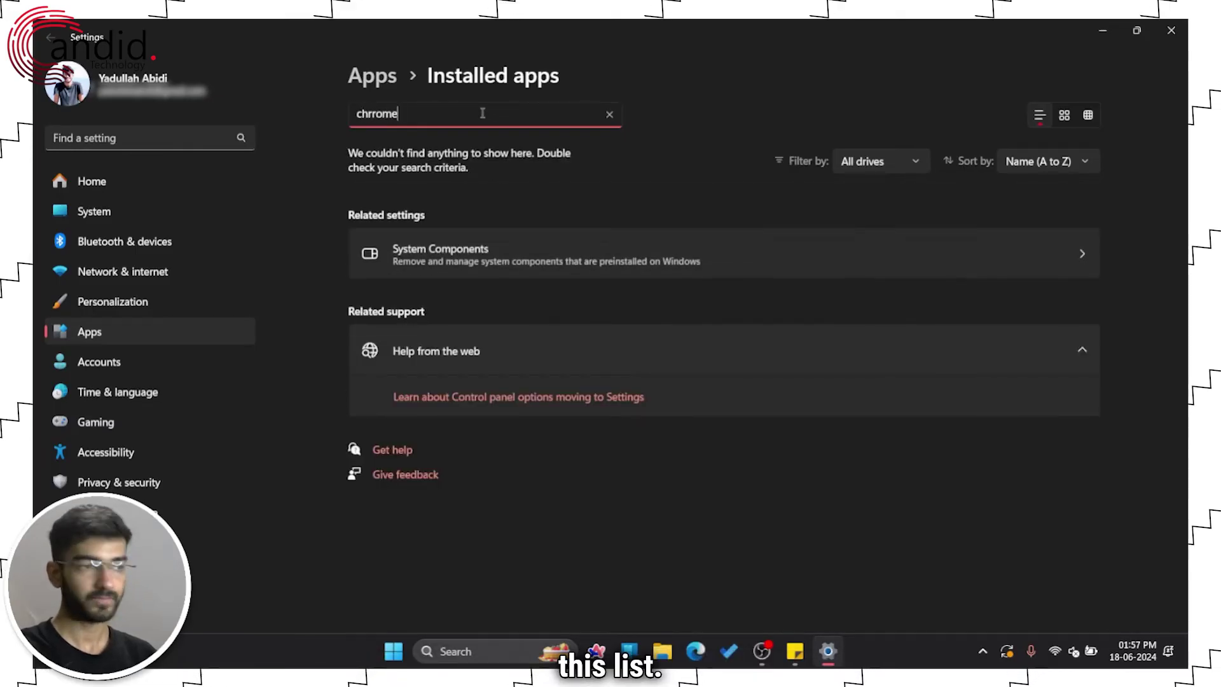
{"action": "key", "text": "BackSpace"}
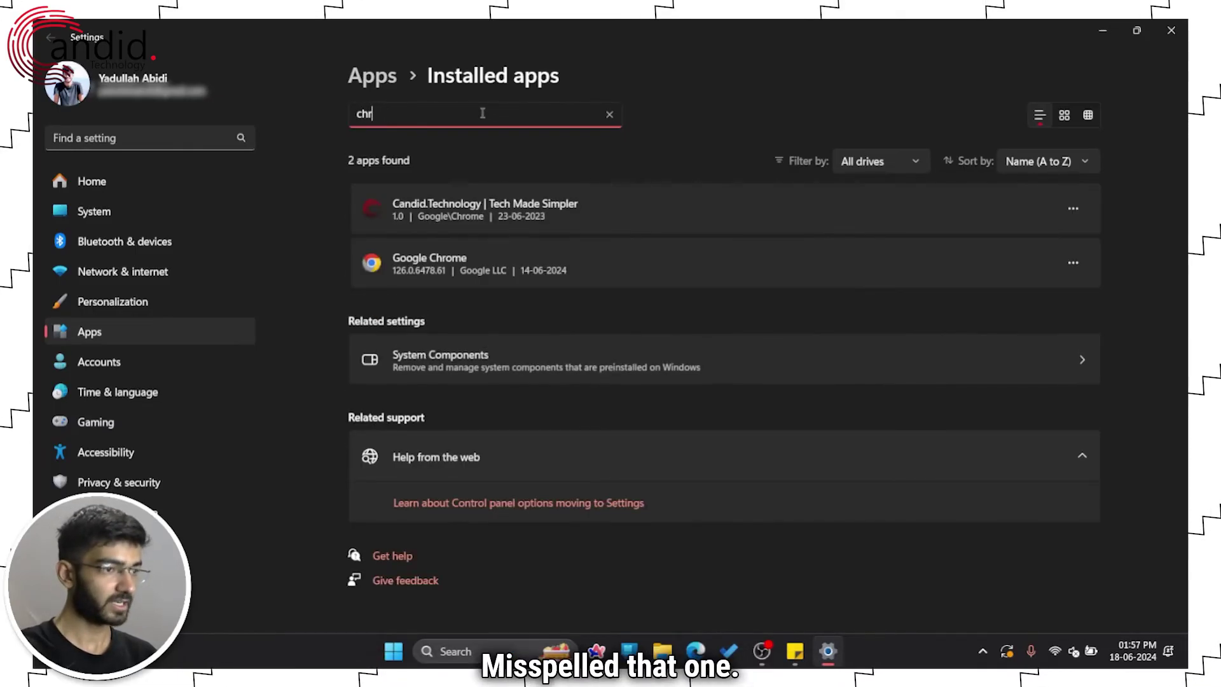
{"action": "type", "text": "ome"}
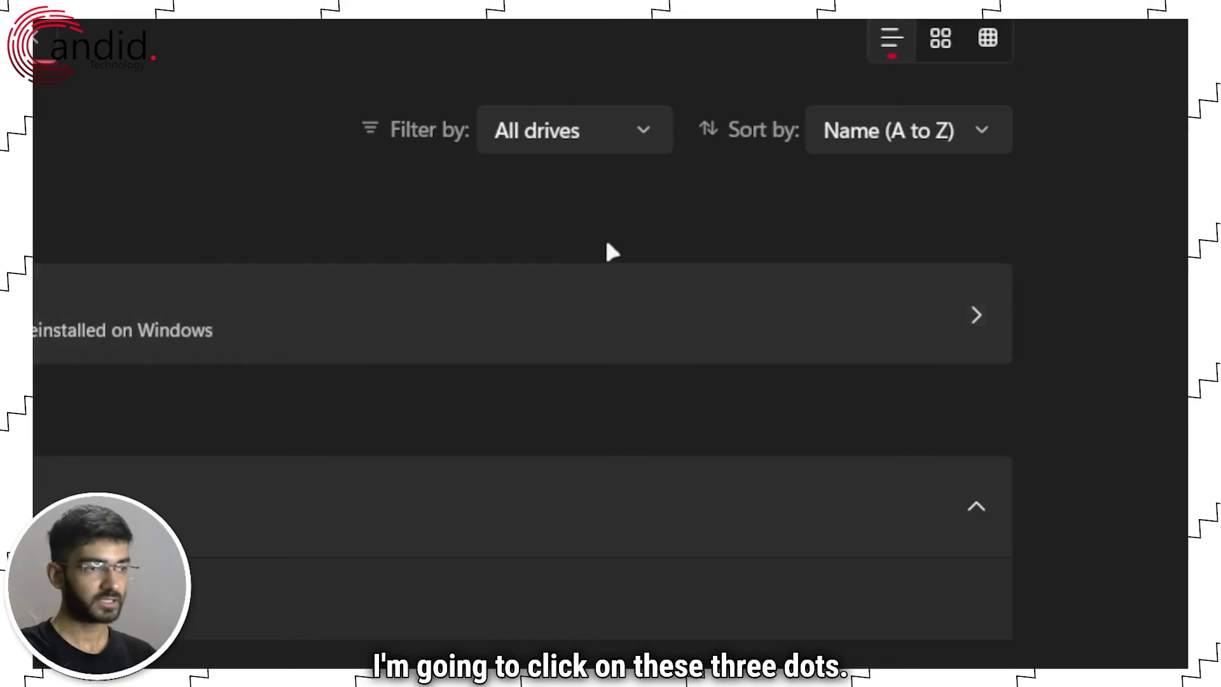
Choose Uninstall from Google Chrome's options in the Installed apps list
{"action": "left_click", "coordinate": [960, 353]}
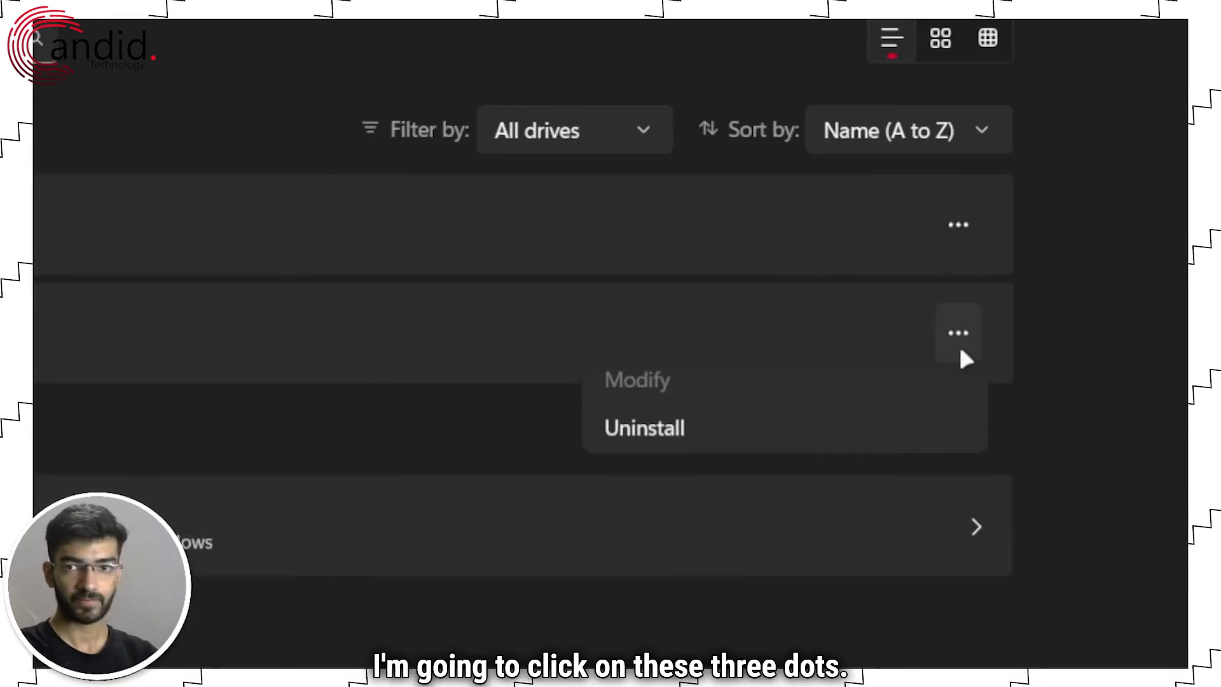
{"action": "left_click", "coordinate": [758, 439]}
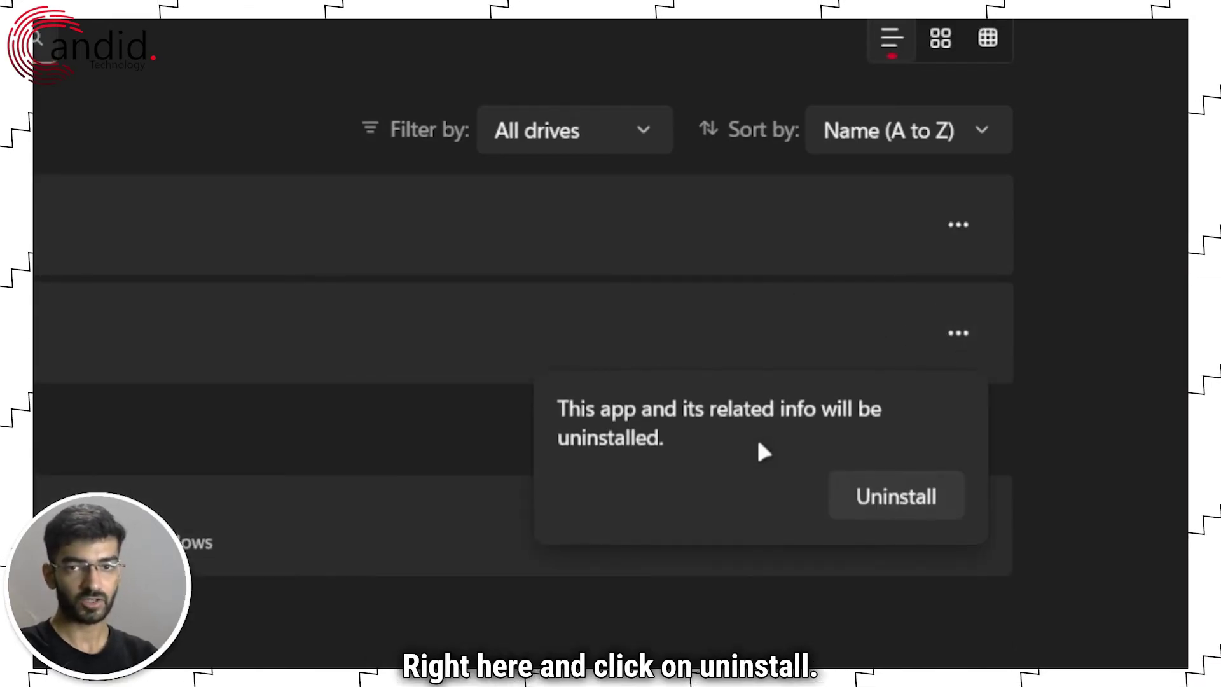